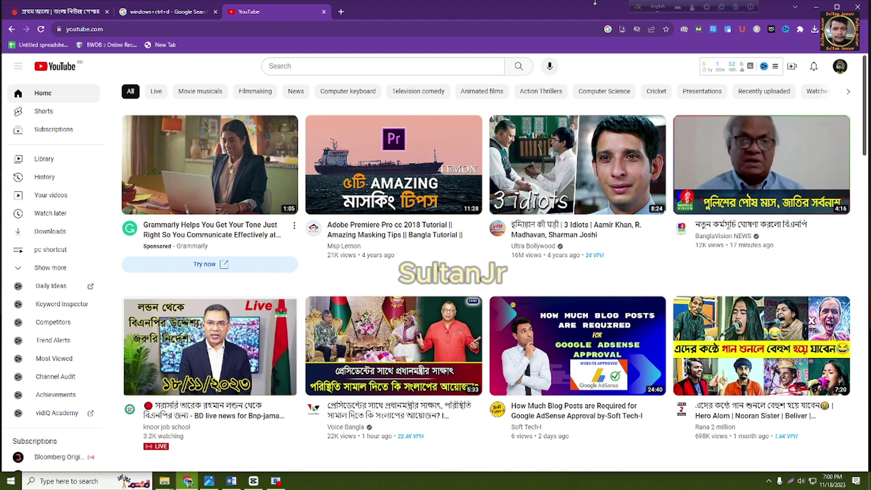
Capture a rectangular screen snip of the YouTube video feed, and snip a second rectangle starting at the second column of videos
{"action": "key", "text": "super+shift+s"}
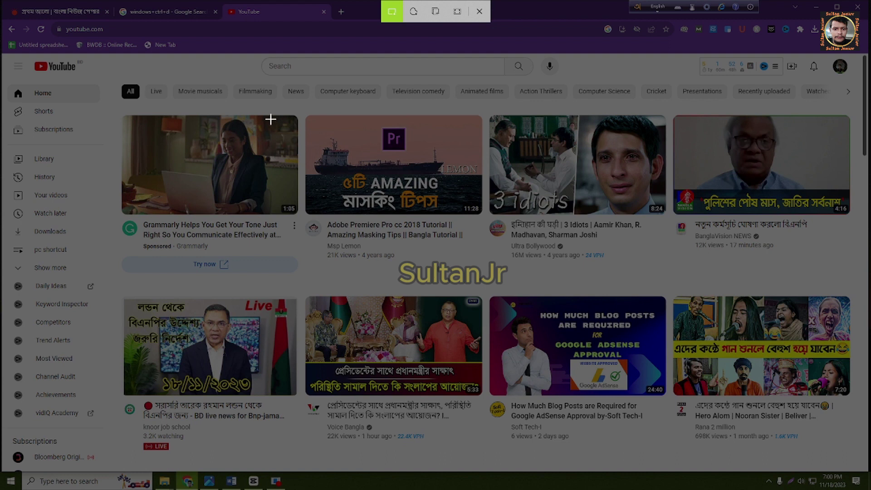
{"action": "left_click_drag", "start_coordinate": [110, 84], "coordinate": [864, 432]}
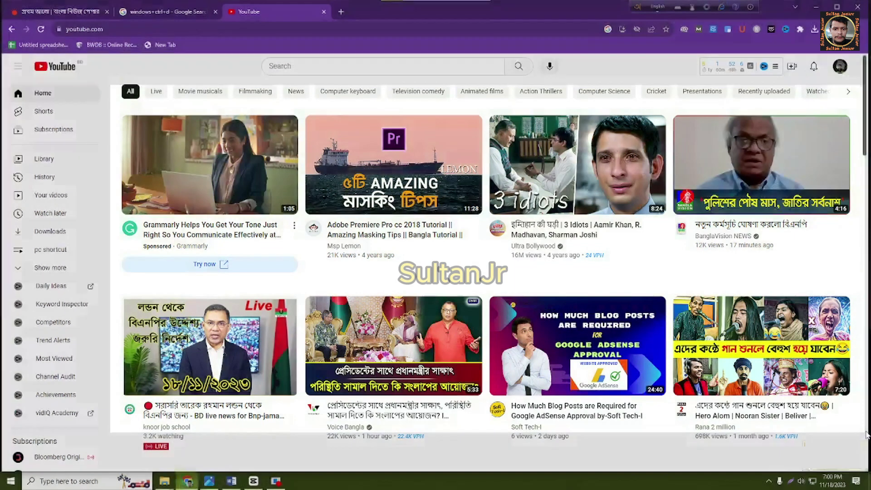
{"action": "mouse_move", "coordinate": [210, 134]}
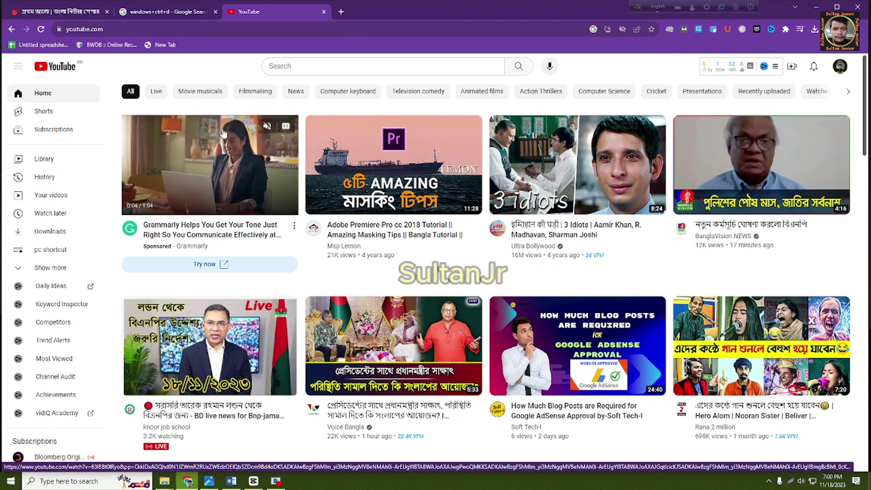
{"action": "key", "text": "super+shift+s"}
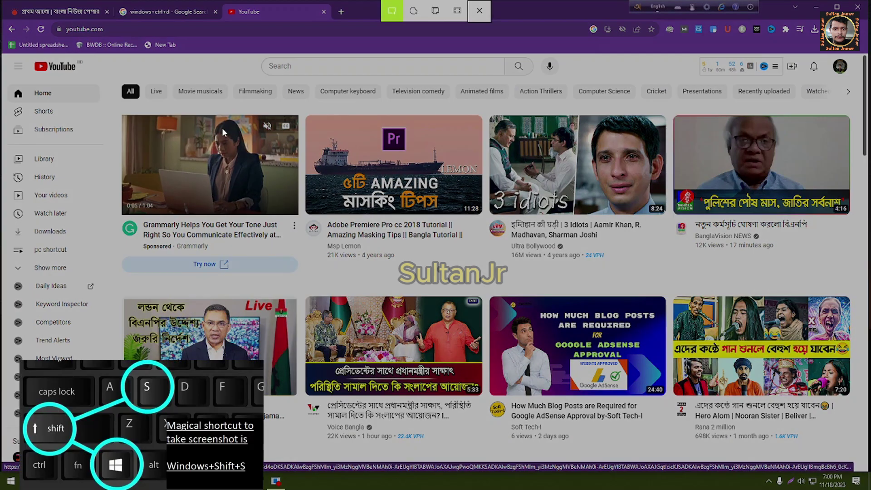
{"action": "left_click_drag", "start_coordinate": [312, 98], "coordinate": [863, 411]}
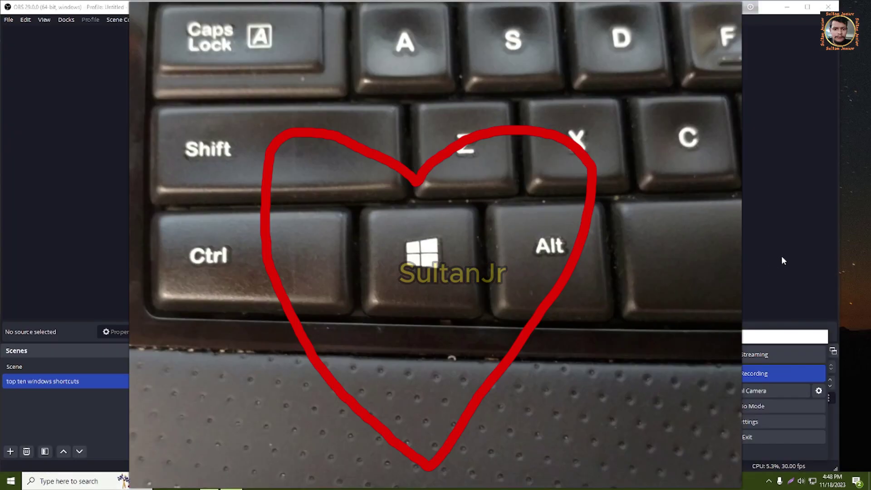
Minimize the OBS window and open the Biden article on the Prothom Alo news page in the browser
{"action": "left_click", "coordinate": [787, 7]}
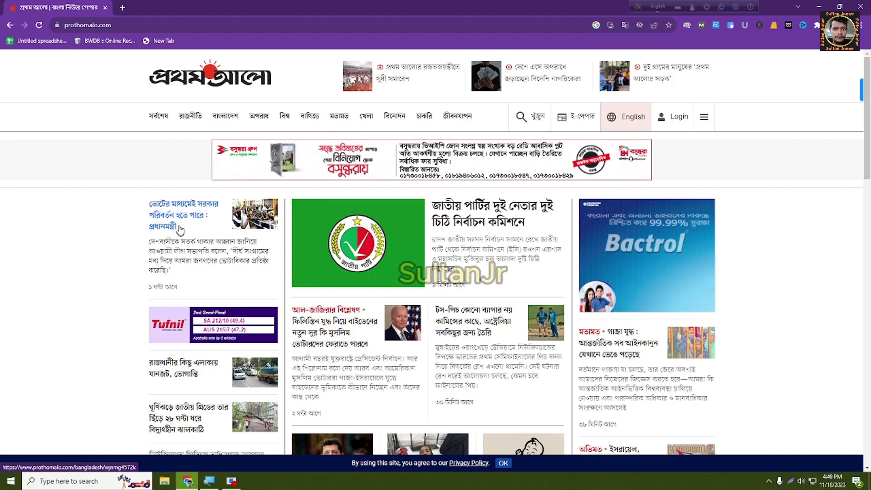
{"action": "left_click", "coordinate": [339, 345]}
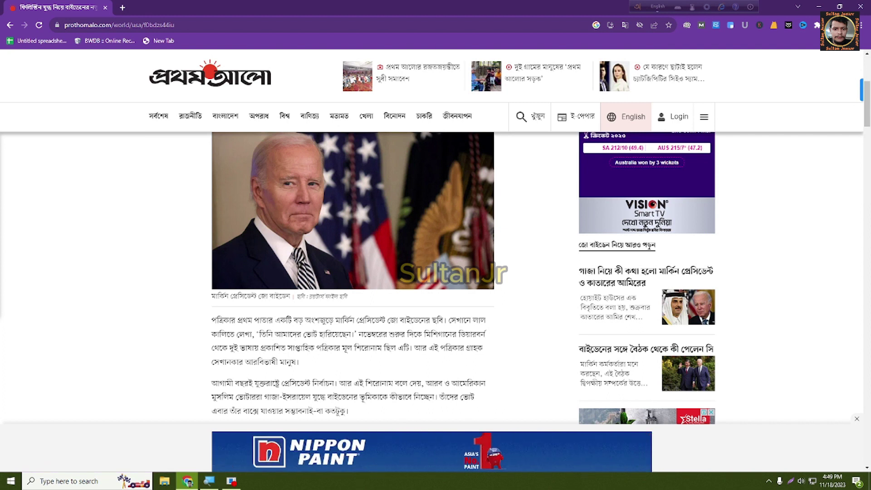
Magnify the screen over the article, return it to normal size and minimize the browser window
{"action": "key", "text": "super+plus"}
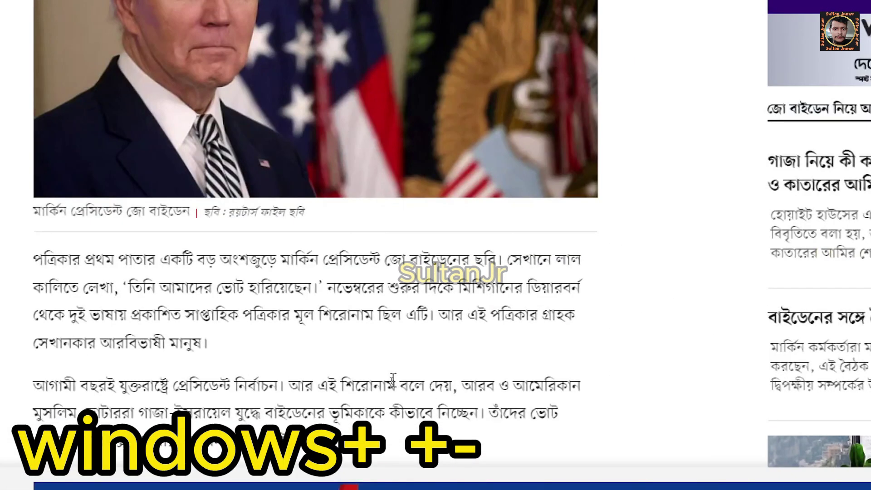
{"action": "key", "text": "super+minus"}
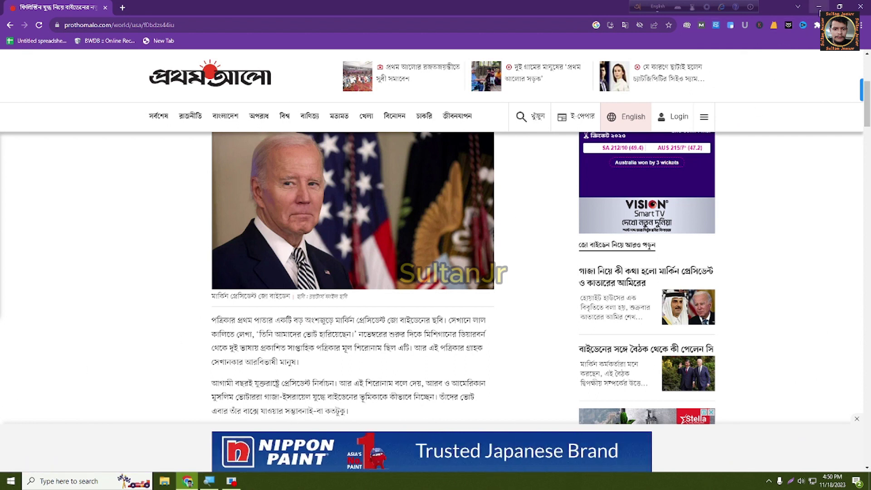
{"action": "left_click", "coordinate": [820, 8]}
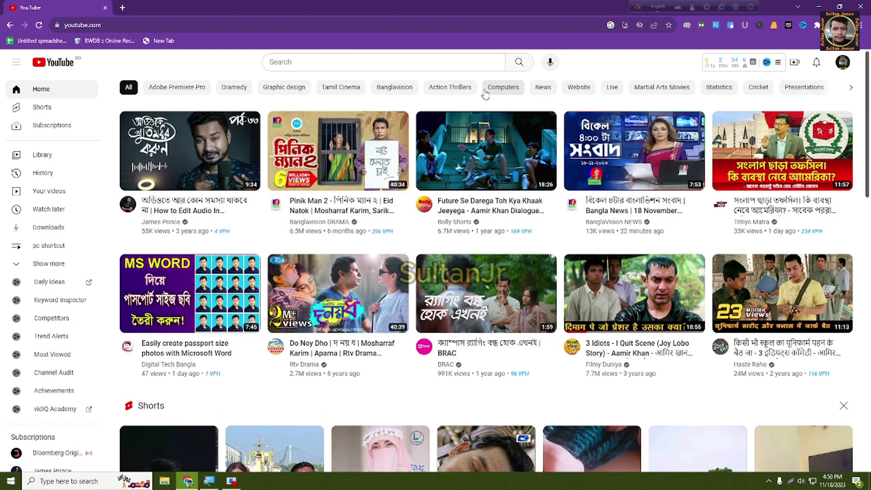
Open the Windows Action Center to view notifications and quick settings, and dismiss it
{"action": "key", "text": "super+a"}
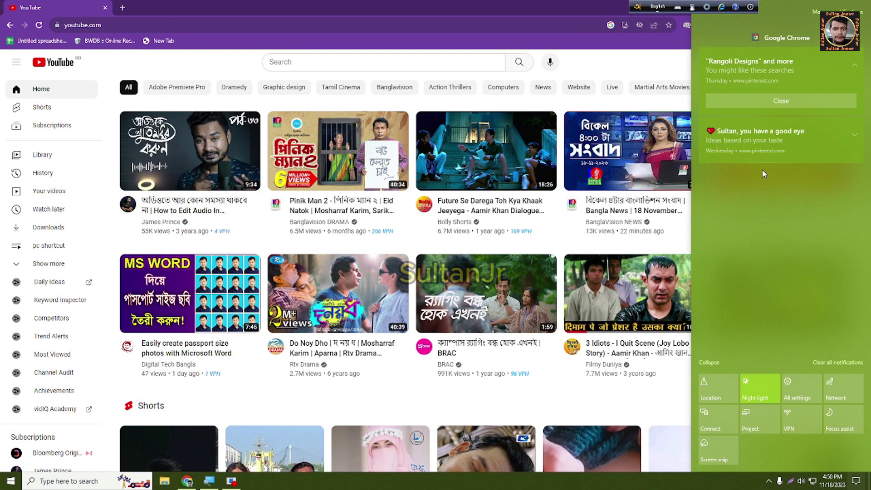
{"action": "left_click", "coordinate": [567, 195]}
Lock the PC after browsing the YouTube home feed down to the Shorts row
{"action": "scroll", "coordinate": [551, 226], "scroll_direction": "down", "scroll_amount": 1}
{"action": "scroll", "coordinate": [551, 227], "scroll_direction": "up", "scroll_amount": 1}
{"action": "scroll", "coordinate": [529, 235], "scroll_direction": "down", "scroll_amount": 2}
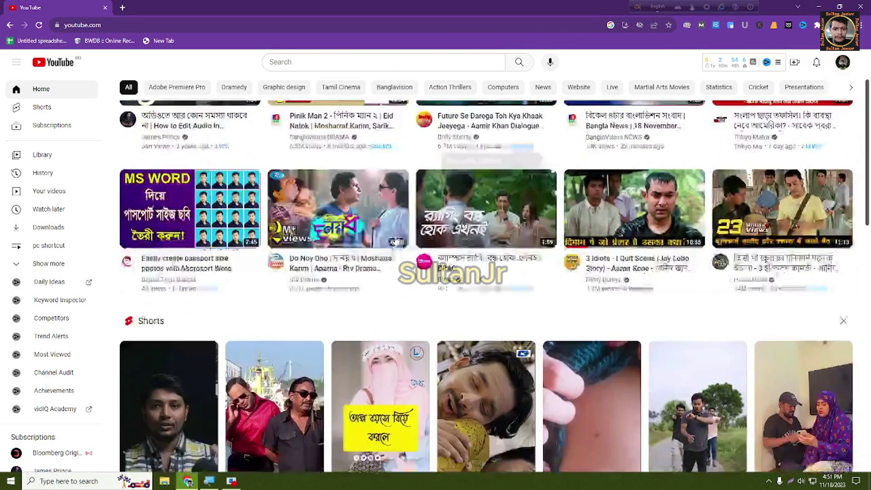
{"action": "scroll", "coordinate": [396, 241], "scroll_direction": "down", "scroll_amount": 2}
{"action": "scroll", "coordinate": [399, 239], "scroll_direction": "down", "scroll_amount": 3}
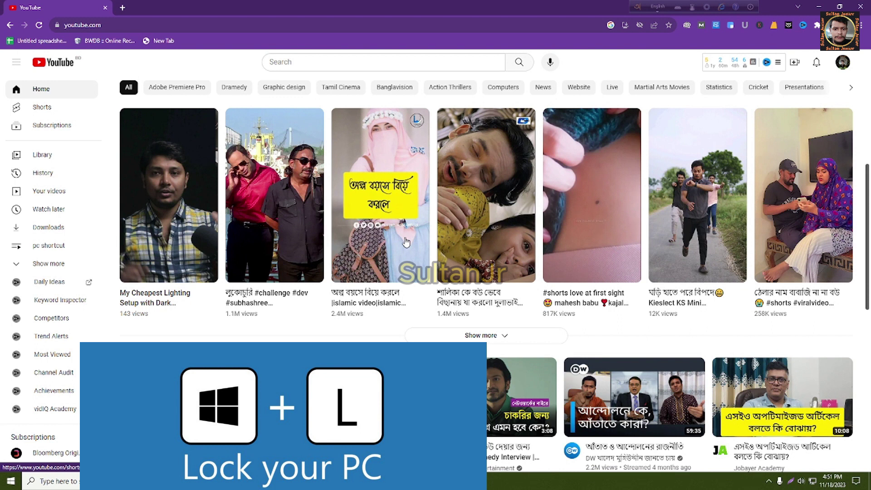
{"action": "key", "text": "super+l"}
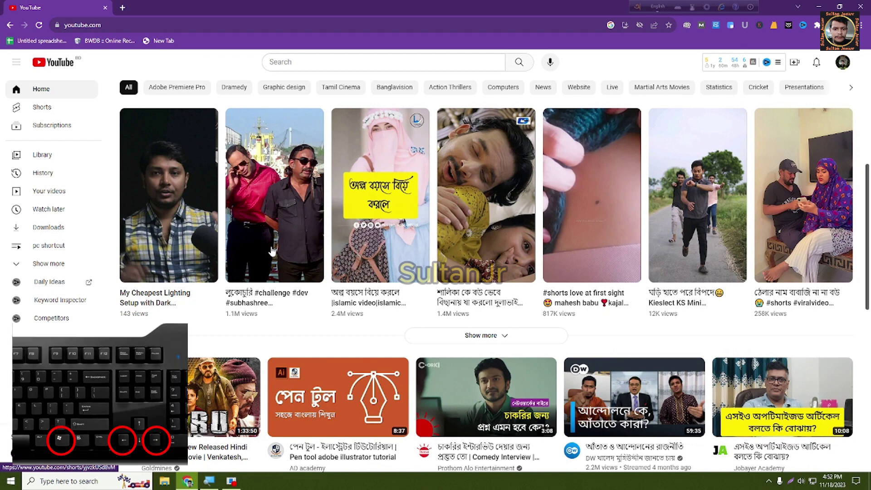
Snap the browser window to the right half of the screen, and move it to the left half, dismissing the window suggestion
{"action": "key", "text": "super+Right"}
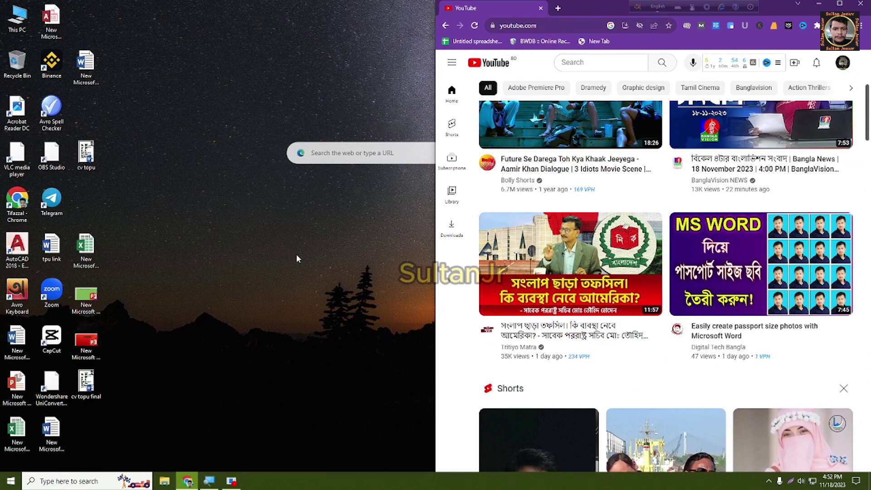
{"action": "key", "text": "super+Up"}
{"action": "key", "text": "super+Left"}
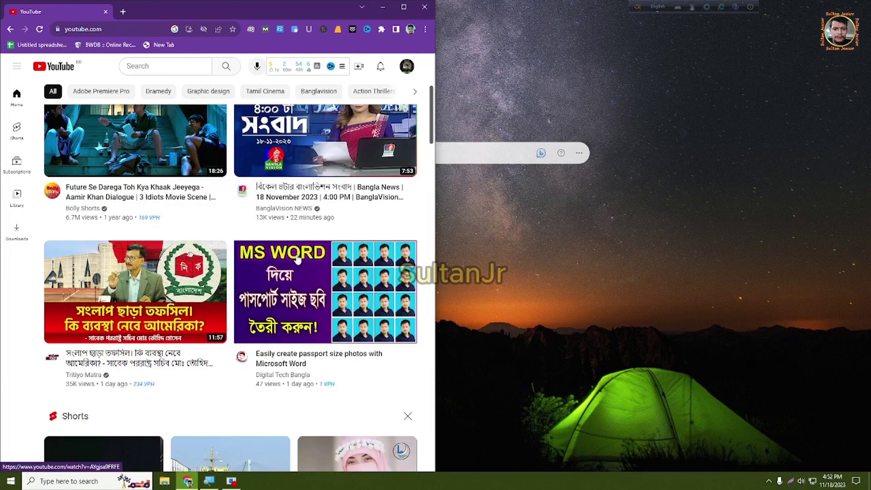
{"action": "mouse_move", "coordinate": [298, 259]}
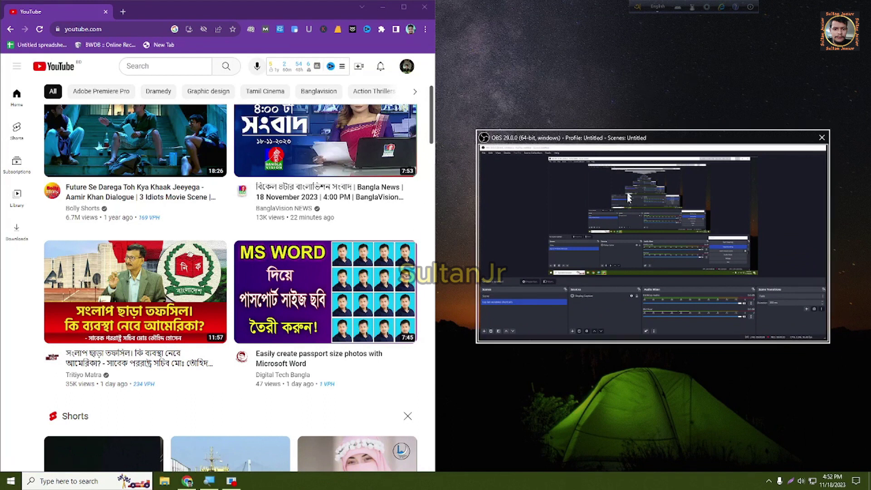
{"action": "left_click", "coordinate": [725, 67]}
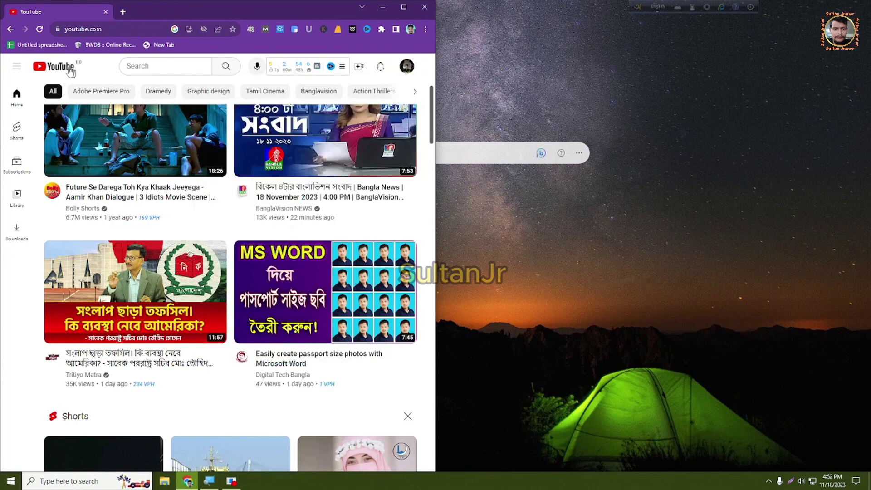
{"action": "left_click", "coordinate": [40, 45]}
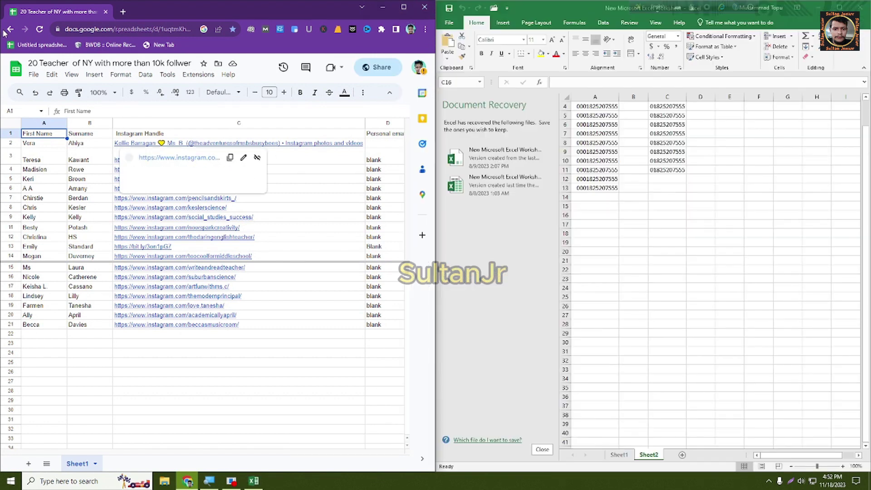
{"action": "left_click", "coordinate": [9, 30]}
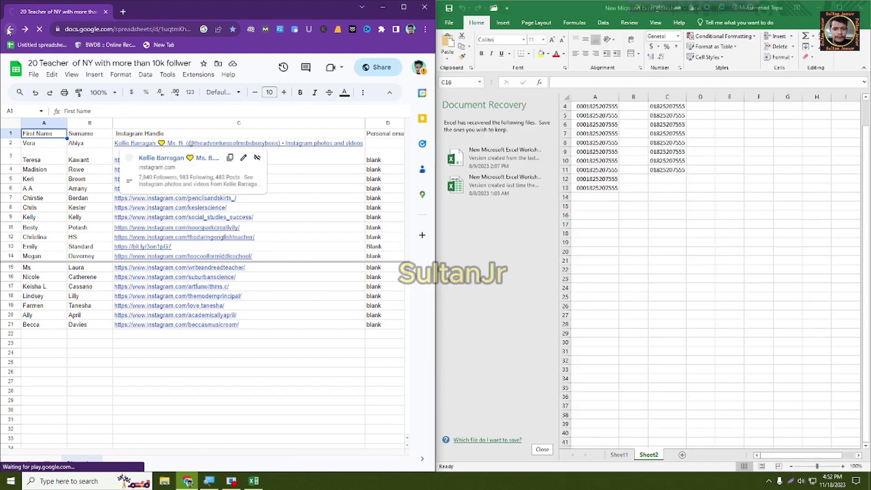
{"action": "scroll", "coordinate": [262, 301], "scroll_direction": "down", "scroll_amount": 2}
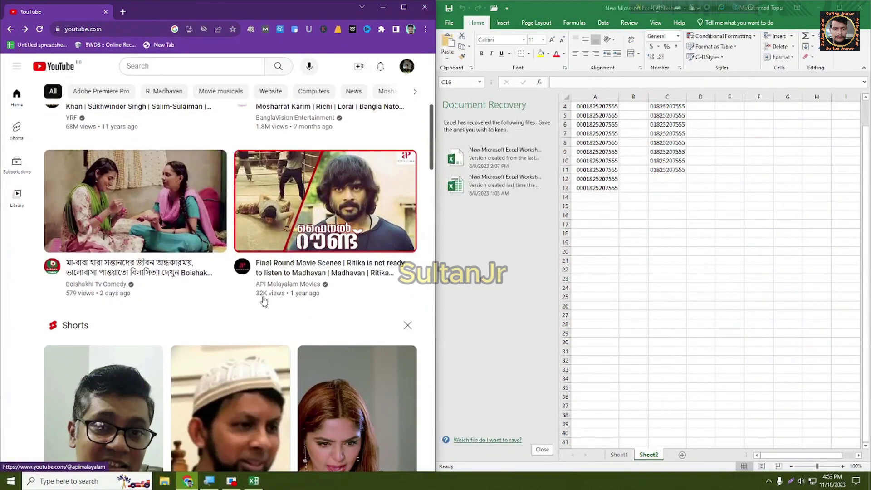
Search Google for "stats of world cup 2023" in the browser beside the Excel workbook
{"action": "left_click", "coordinate": [138, 30]}
{"action": "key", "text": "BackSpace"}
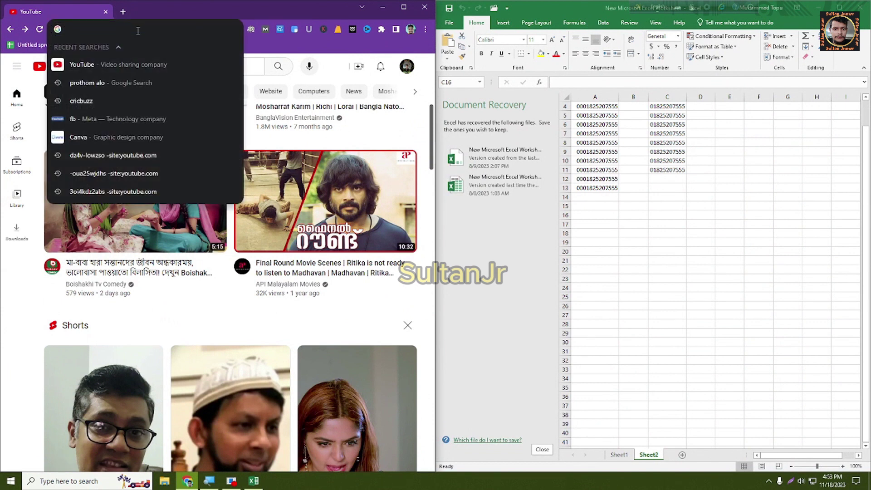
{"action": "type", "text": "stast"}
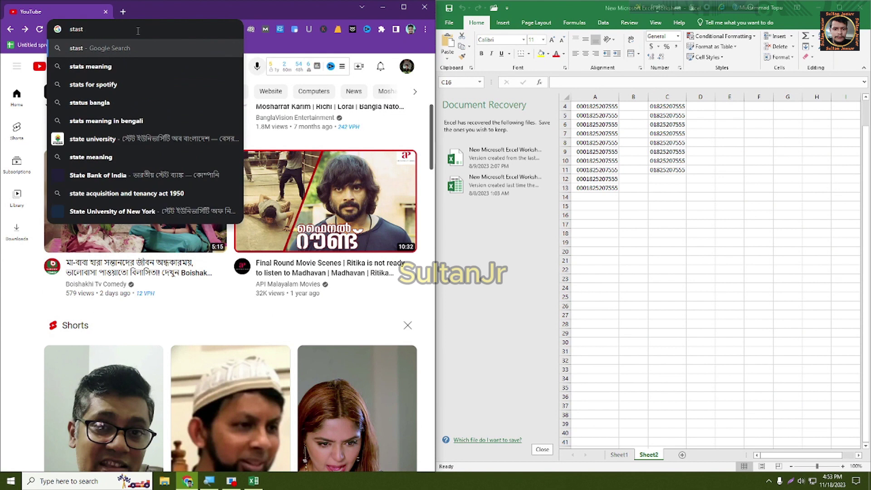
{"action": "key", "text": "BackSpace"}
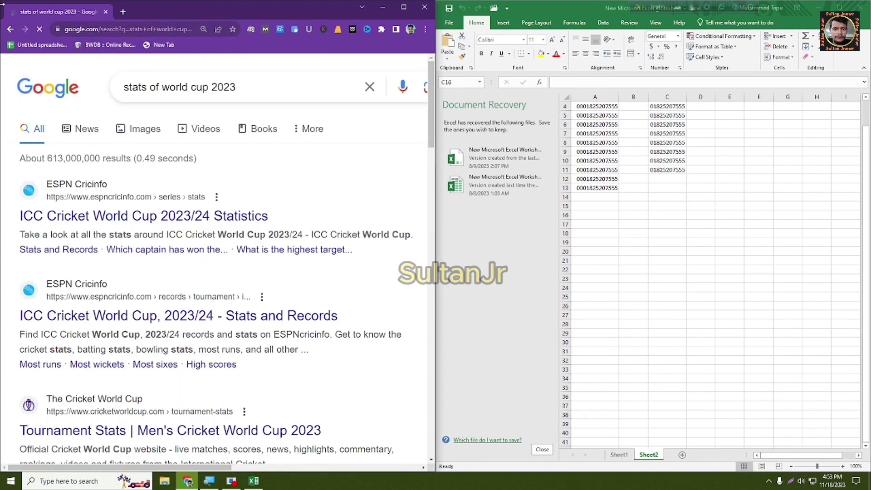
Open the ESPN Cricinfo result "ICC Cricket World Cup 2023/24 Statistics" and close the advert covering the page
{"action": "left_click", "coordinate": [164, 215]}
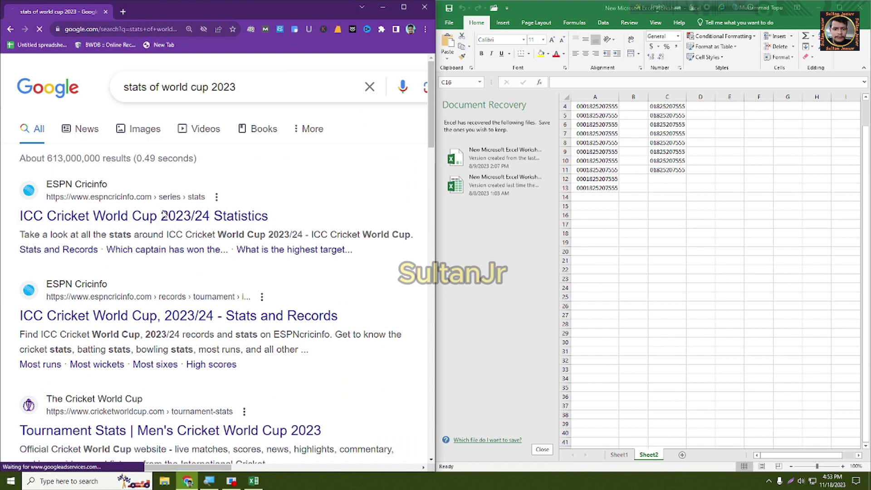
{"action": "scroll", "coordinate": [164, 215], "scroll_direction": "down", "scroll_amount": 2}
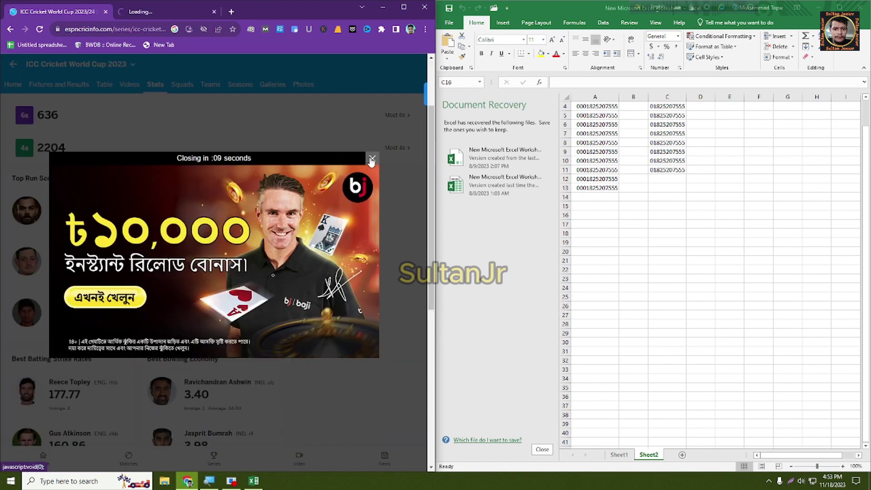
{"action": "left_click", "coordinate": [372, 159]}
Highlight the first-placed bowler's wicket and innings figures under Top Wicket Takers, and clear the selection
{"action": "left_click_drag", "start_coordinate": [211, 226], "coordinate": [185, 213]}
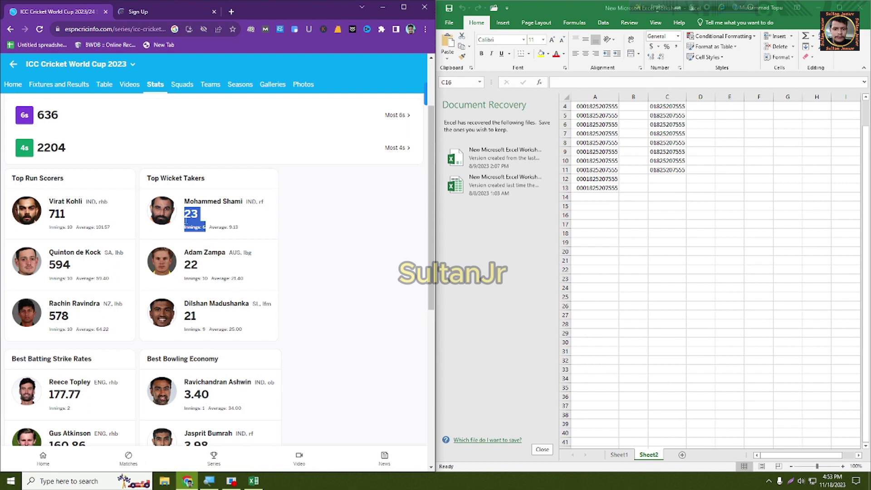
{"action": "left_click", "coordinate": [378, 250]}
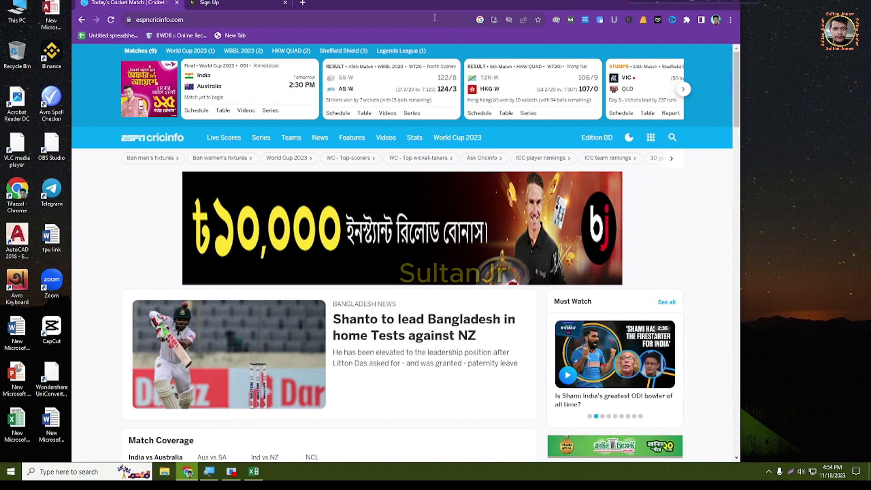
Open the Windows Run dialog and close it without running anything
{"action": "key", "text": "super+r"}
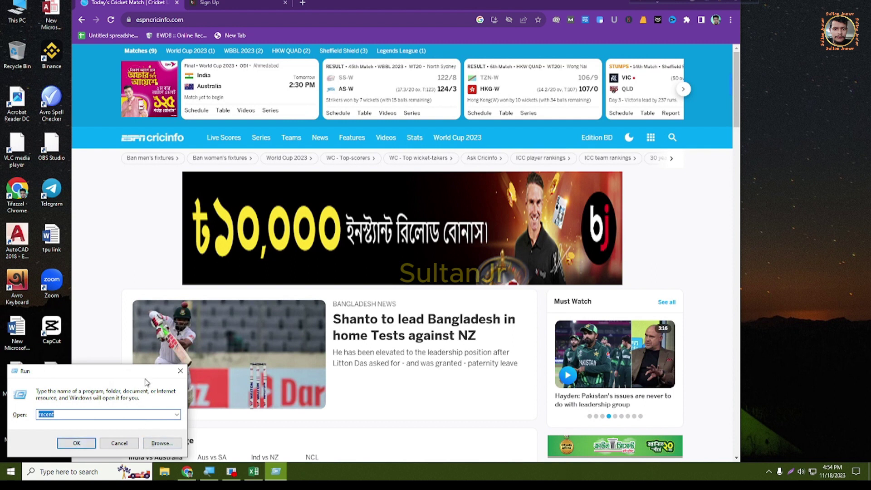
{"action": "left_click", "coordinate": [181, 373]}
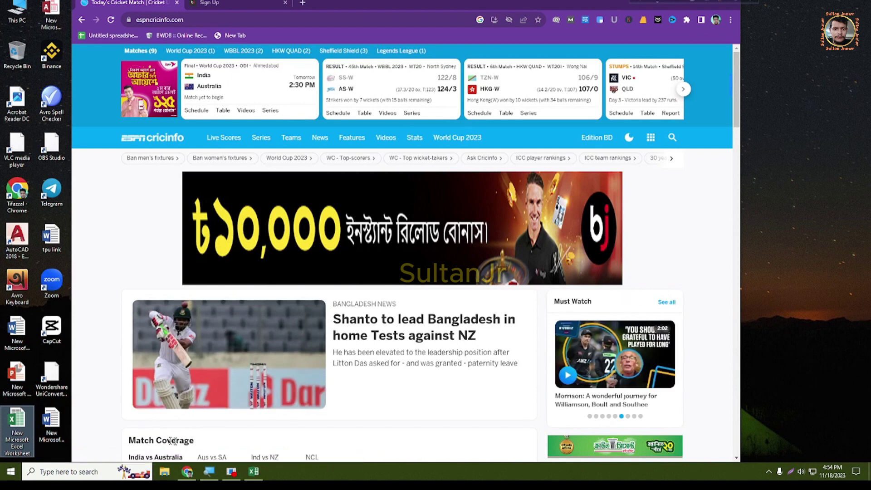
Minimize and restore the browser window, and switch to its second tab
{"action": "left_click", "coordinate": [189, 474]}
{"action": "left_click", "coordinate": [188, 472]}
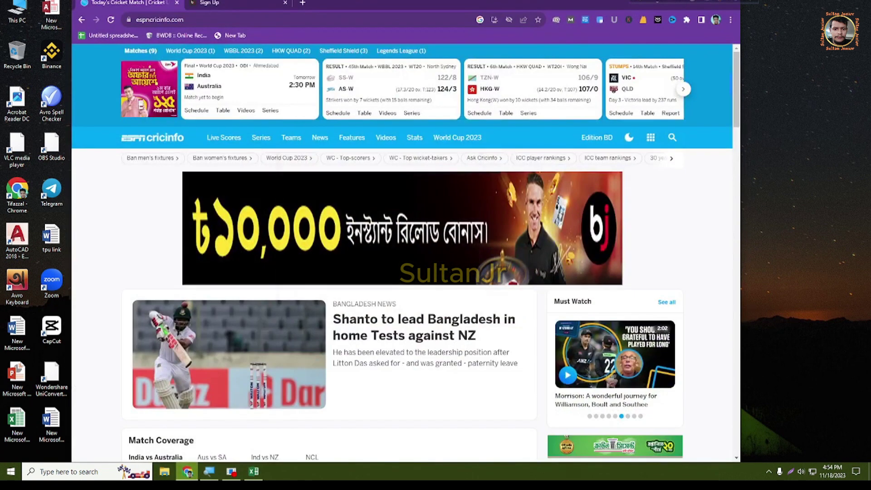
{"action": "left_click", "coordinate": [210, 3]}
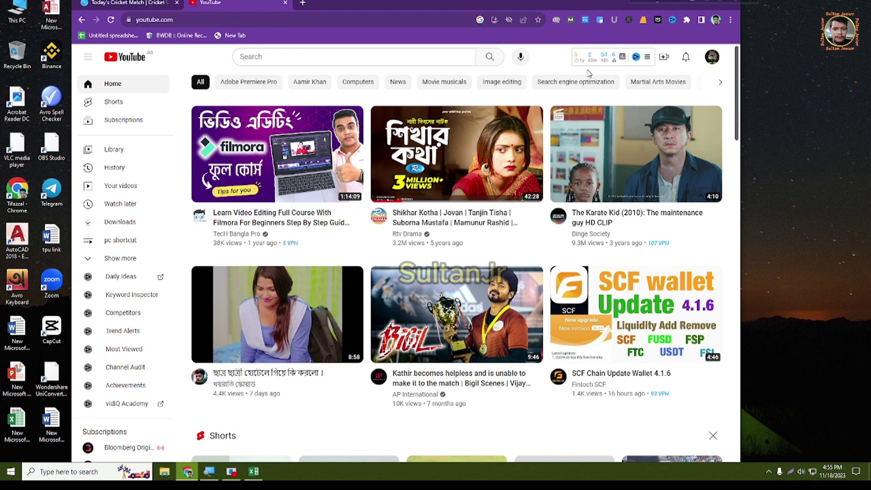
Open Windows Settings and minimize it, and maximize the browser window showing YouTube
{"action": "key", "text": "super+i"}
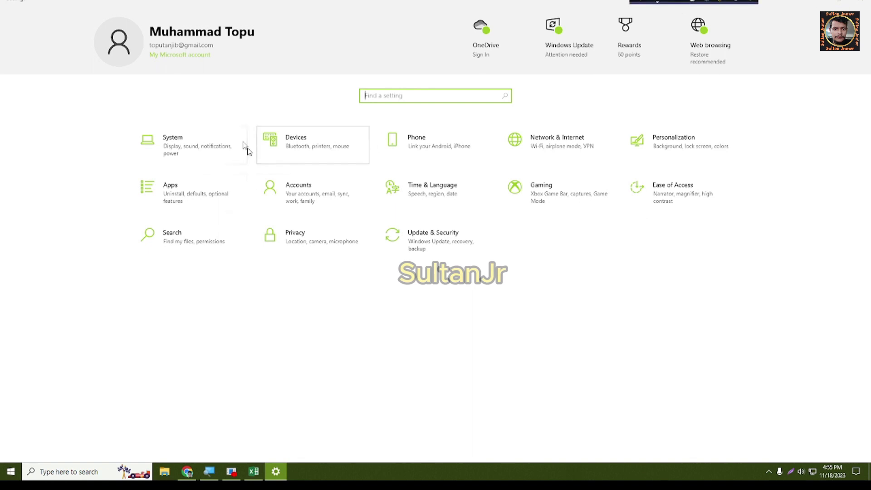
{"action": "left_click", "coordinate": [813, 1]}
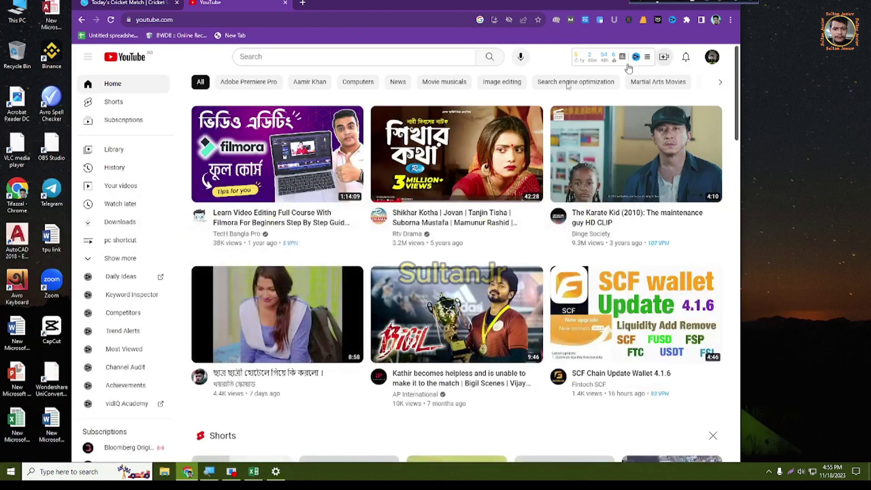
{"action": "left_click", "coordinate": [700, 3]}
{"action": "mouse_move", "coordinate": [454, 396]}
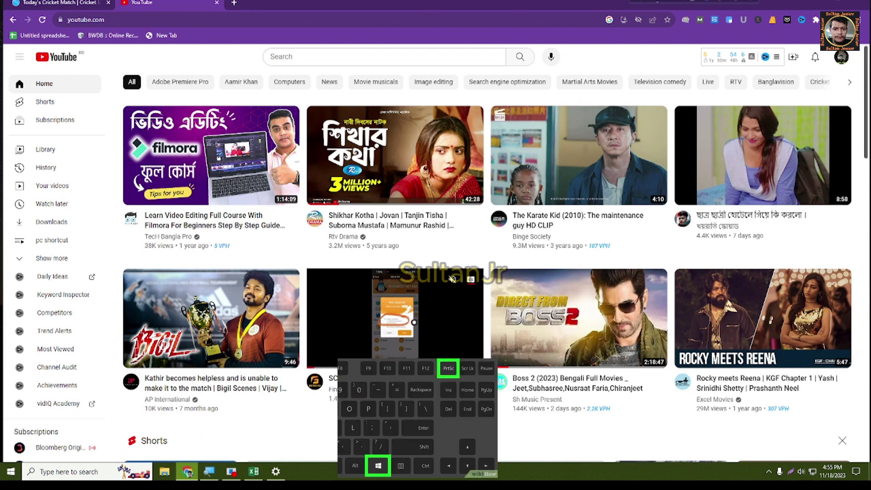
Save full-screen screenshots of the YouTube home page directly to file, and minimize the browser window
{"action": "key", "text": "super+Print"}
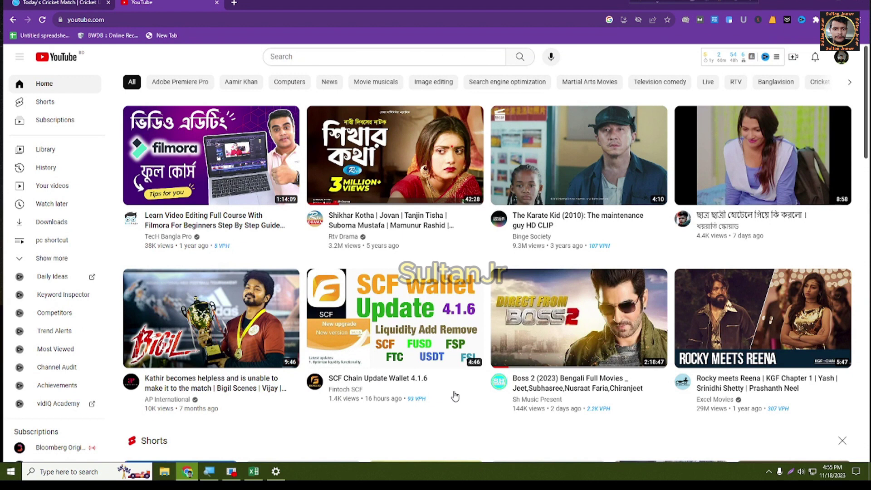
{"action": "key", "text": "super+Print"}
{"action": "left_click", "coordinate": [815, 5]}
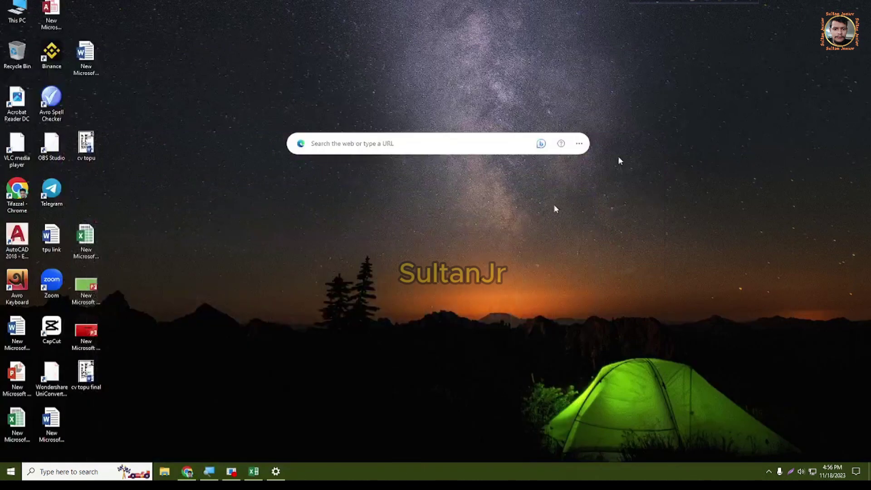
Open the Screenshots folder inside Pictures, view the image Screenshot (5), and close the image viewer
{"action": "double_click", "coordinate": [18, 22]}
{"action": "left_click", "coordinate": [154, 222]}
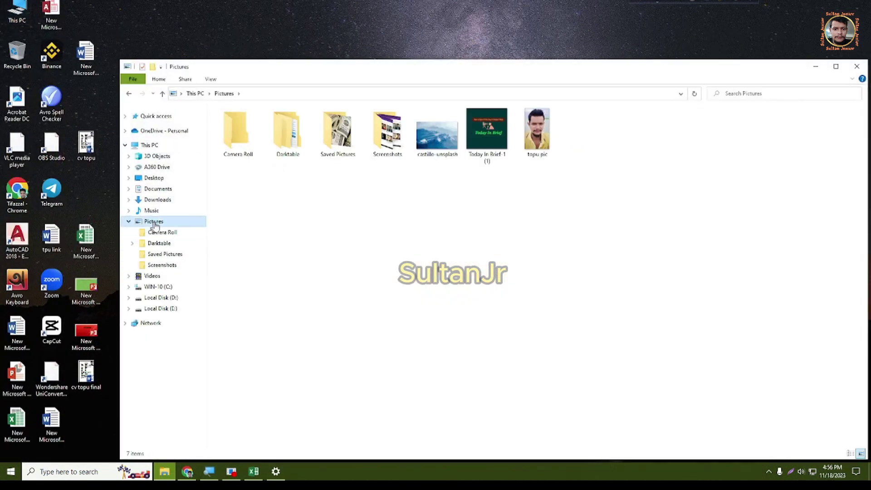
{"action": "double_click", "coordinate": [389, 144]}
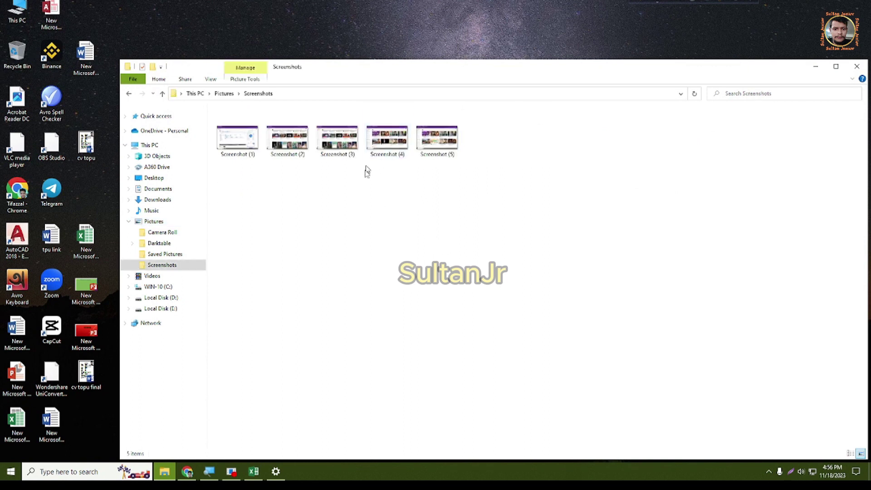
{"action": "left_click", "coordinate": [438, 141]}
{"action": "double_click", "coordinate": [445, 144]}
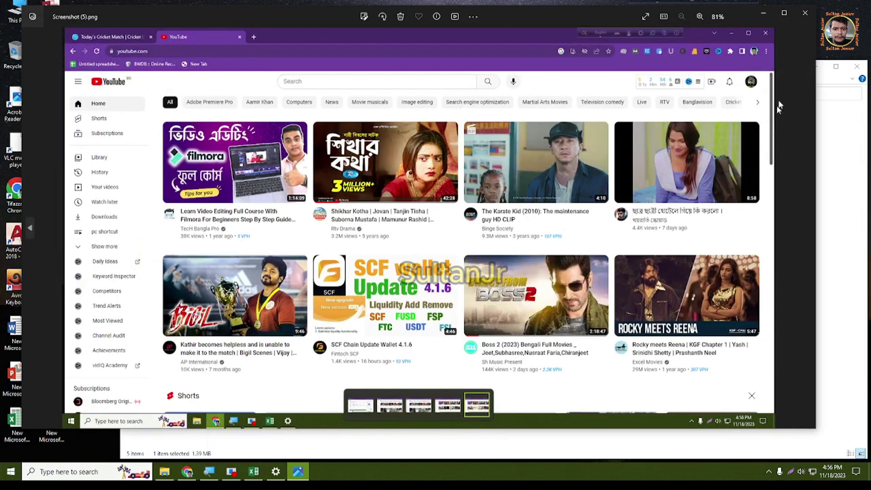
{"action": "left_click", "coordinate": [805, 12]}
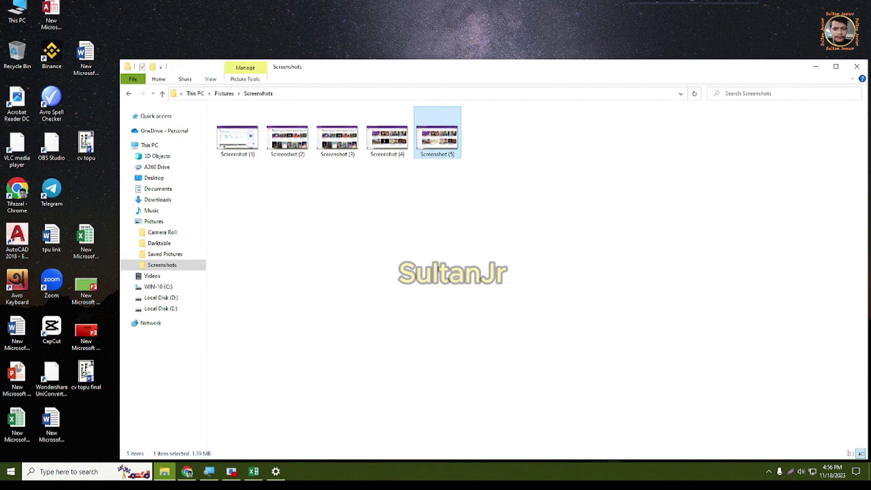
Move the Screenshots folder window aside, and bring Excel, OBS Studio, Magnifier and the Chrome window to the front in turn
{"action": "left_click_drag", "start_coordinate": [414, 74], "coordinate": [604, 41]}
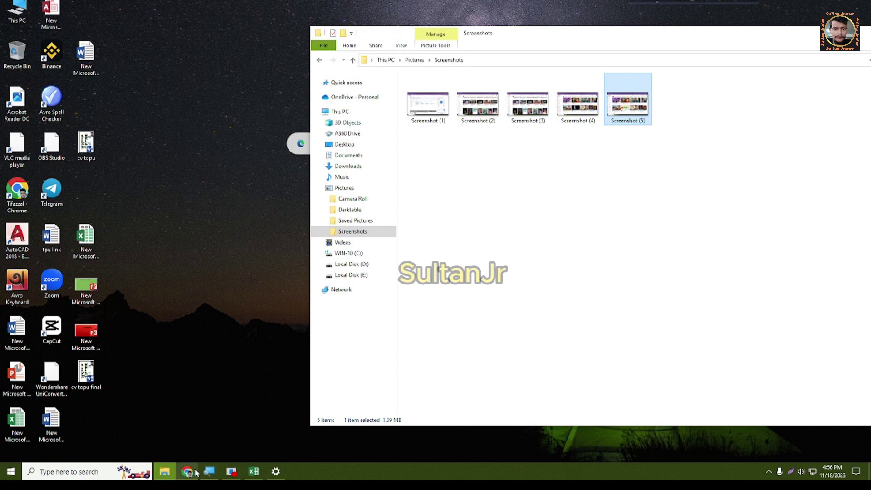
{"action": "left_click", "coordinate": [254, 471]}
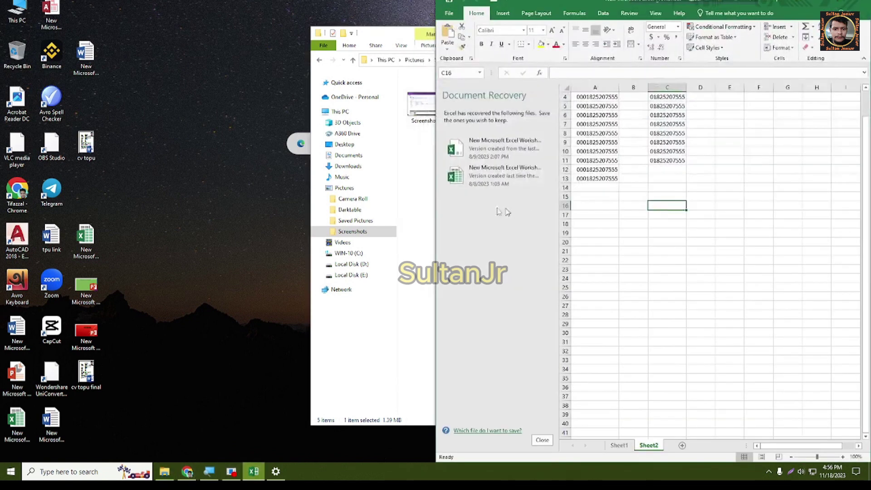
{"action": "left_click", "coordinate": [235, 475]}
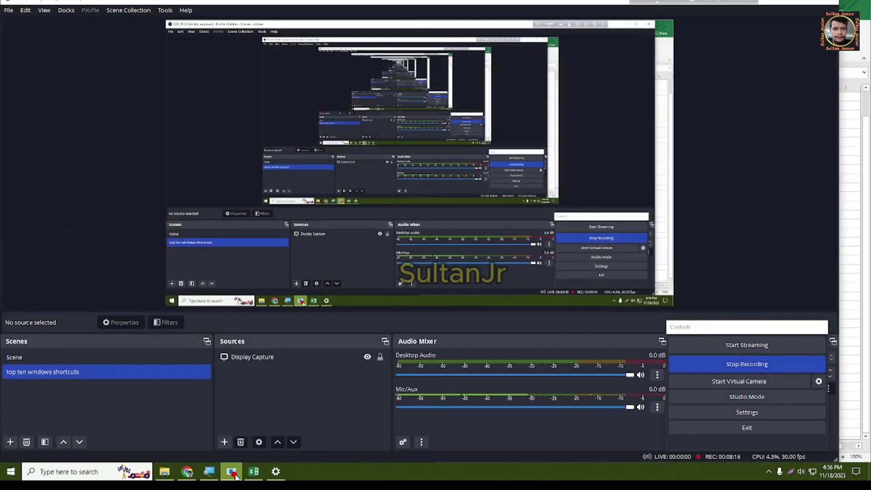
{"action": "left_click", "coordinate": [205, 473]}
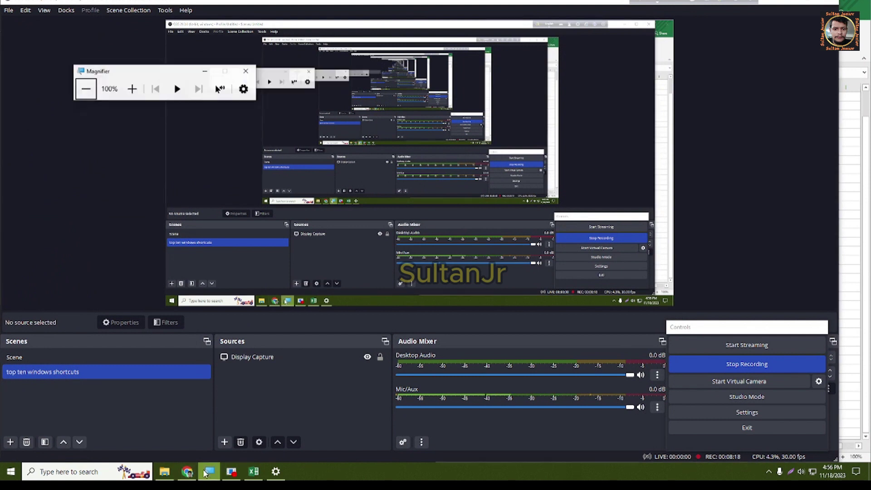
{"action": "left_click", "coordinate": [187, 471]}
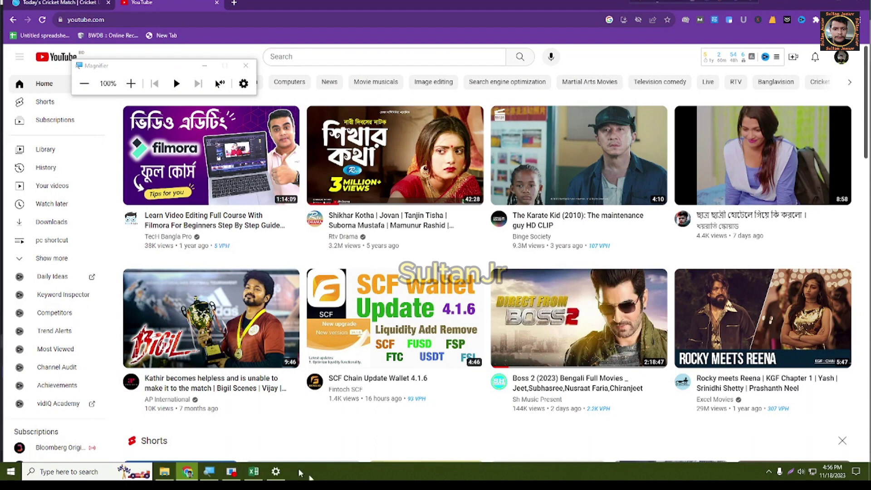
Create a new, empty virtual desktop from the one showing the YouTube browser window
{"action": "mouse_move", "coordinate": [367, 383]}
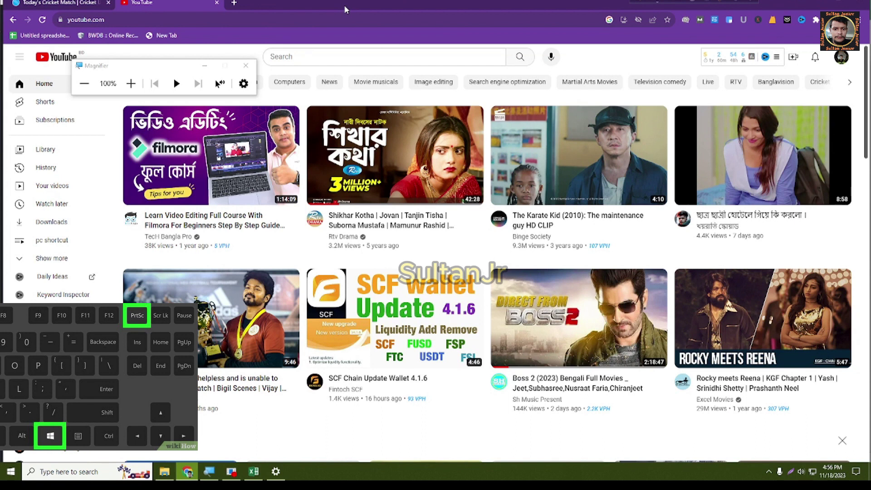
{"action": "key", "text": "super+d"}
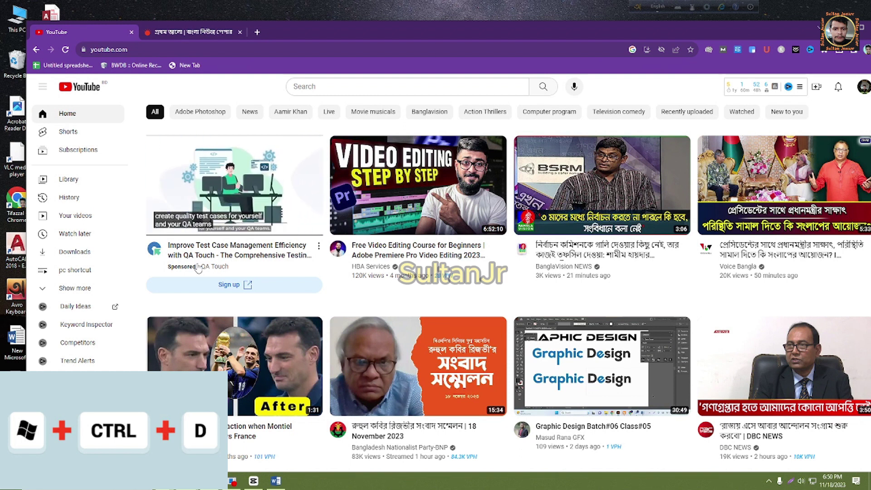
{"action": "key", "text": "super+ctrl+d"}
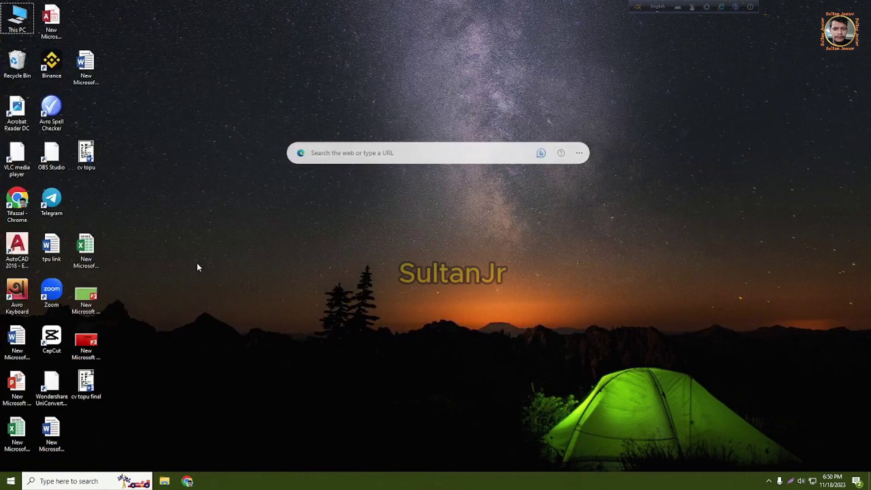